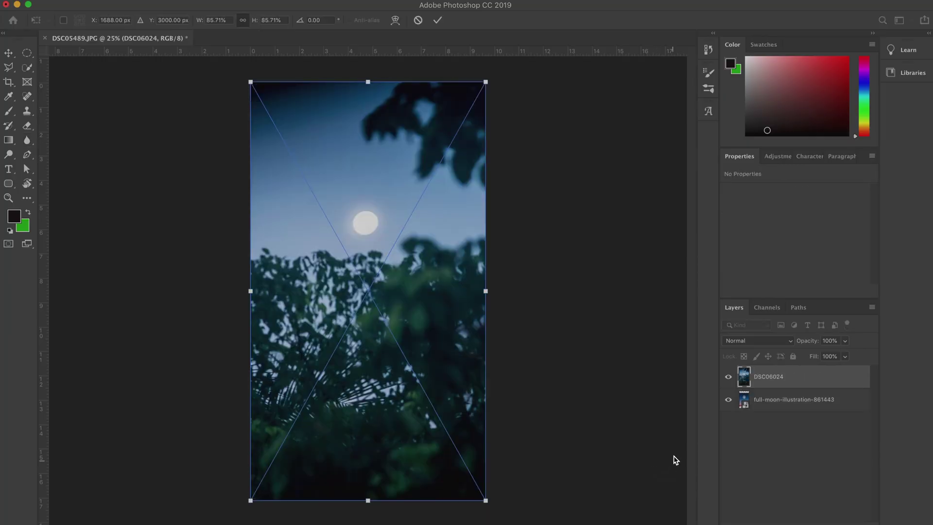
Commit the placed DSC06024 image and move the full-moon-illustration-861443 layer above it
key("Return")
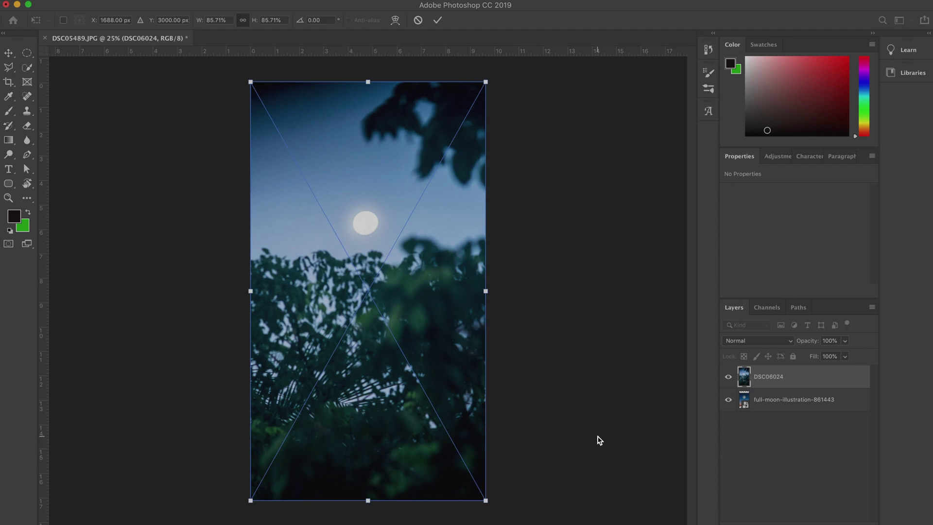
key("Return")
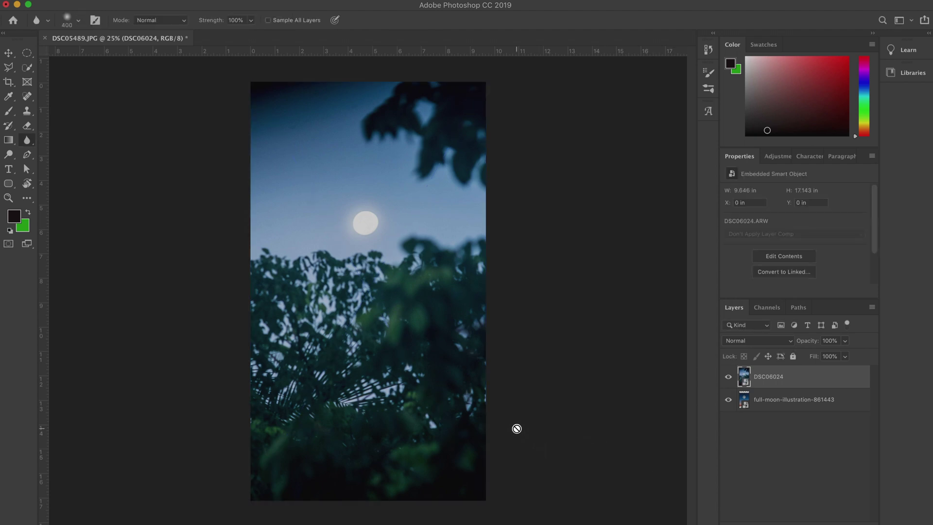
left_click(778, 405)
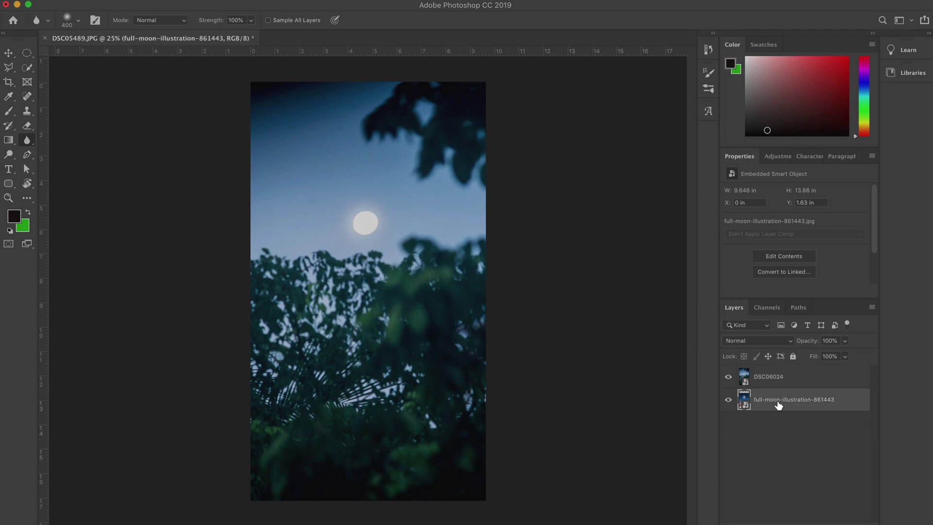
left_click_drag(778, 405, 778, 376)
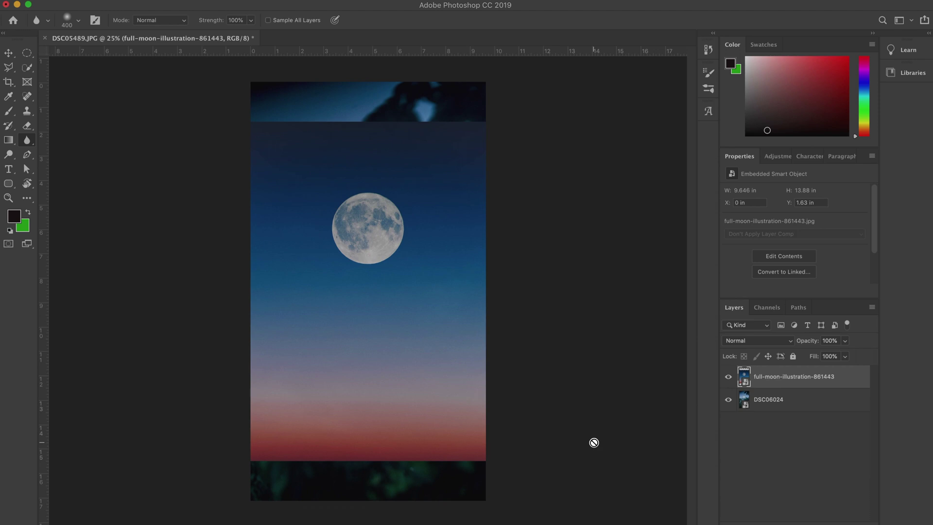
Rasterize the full-moon-illustration-861443 layer into an editable pixel layer
left_click(314, 333)
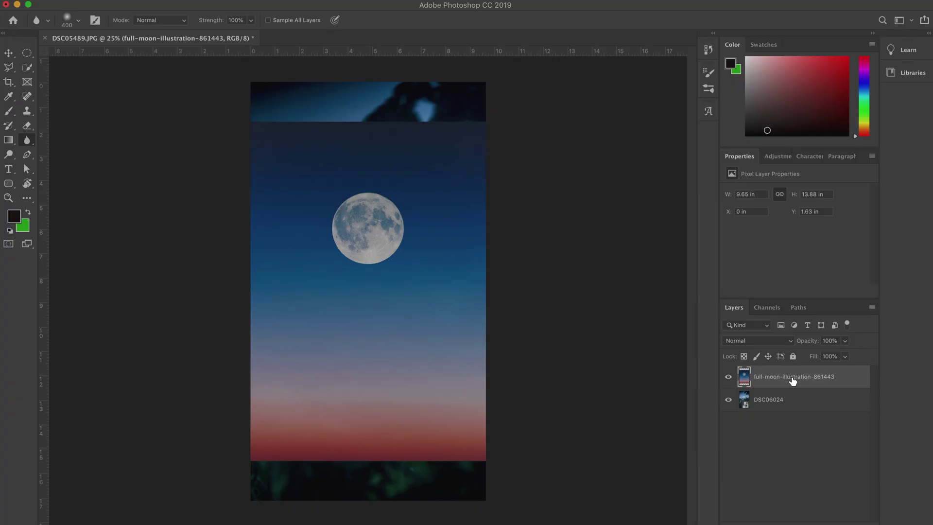
right_click(793, 381)
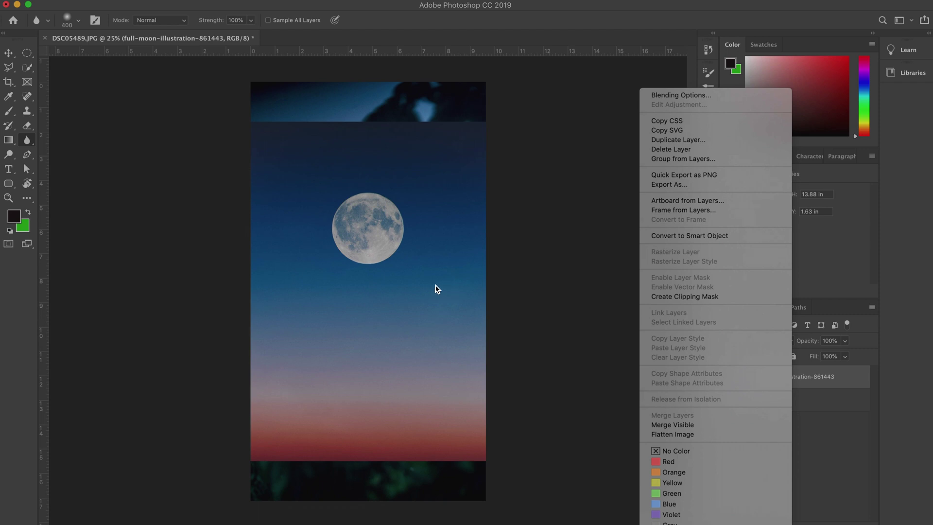
left_click(449, 297)
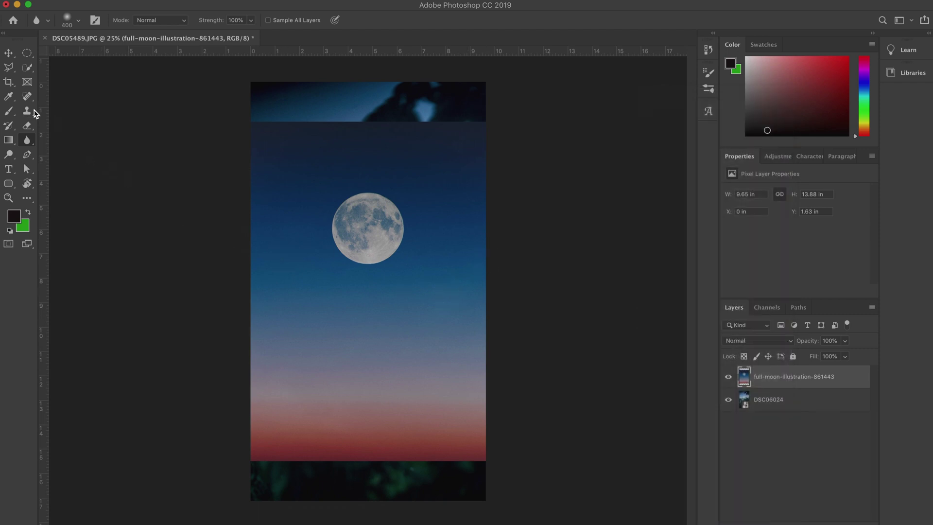
Select the sky around the full moon with the Quick Selection tool, delete it, and clear the selection
left_click(27, 70)
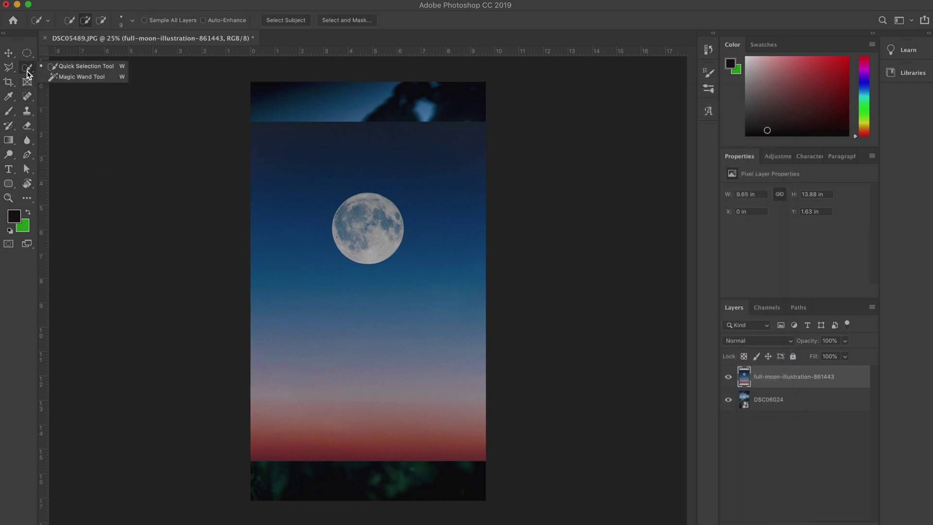
left_click(80, 70)
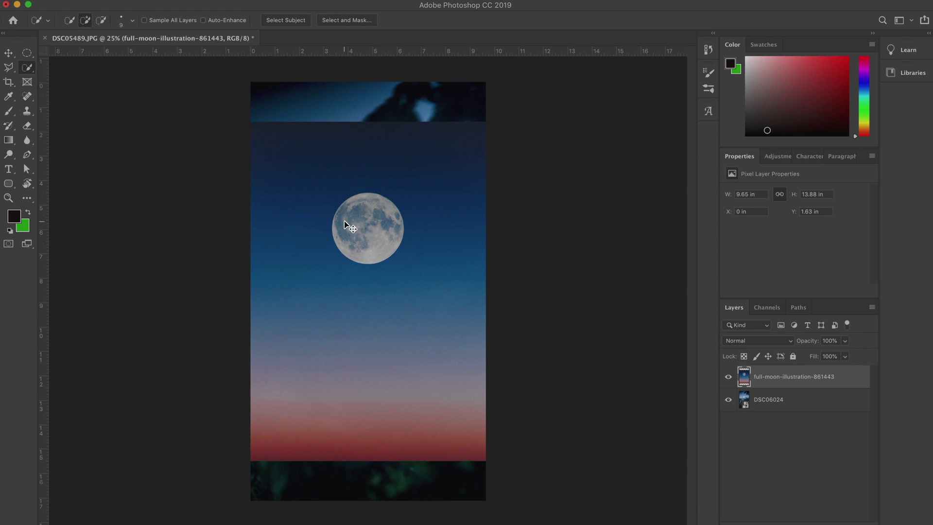
key("super+plus")
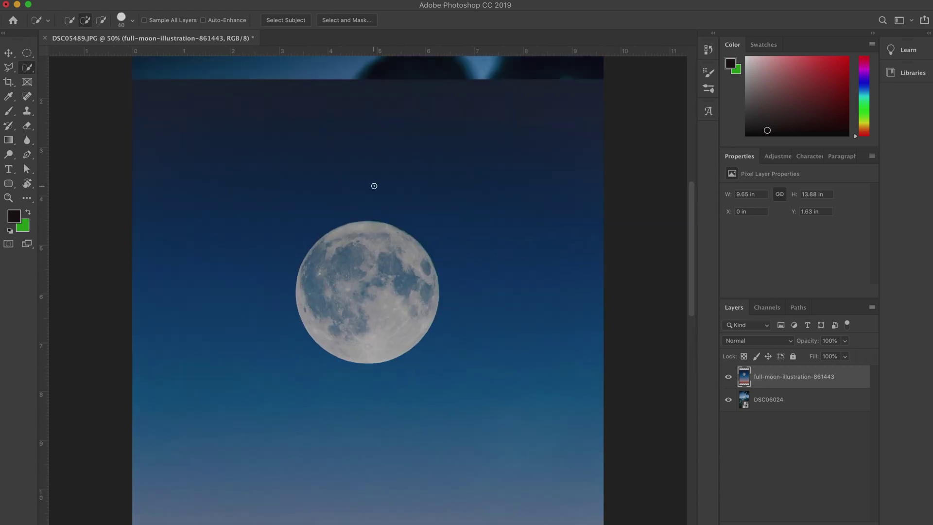
key("bracketright")
key("bracketright")
key("bracketright")
key("bracketright")
key("bracketright")
mouse_move(374, 186)
left_mouse_down()
mouse_move(465, 208)
mouse_move(479, 238)
mouse_move(476, 347)
mouse_move(414, 375)
left_mouse_up()
key("Delete")
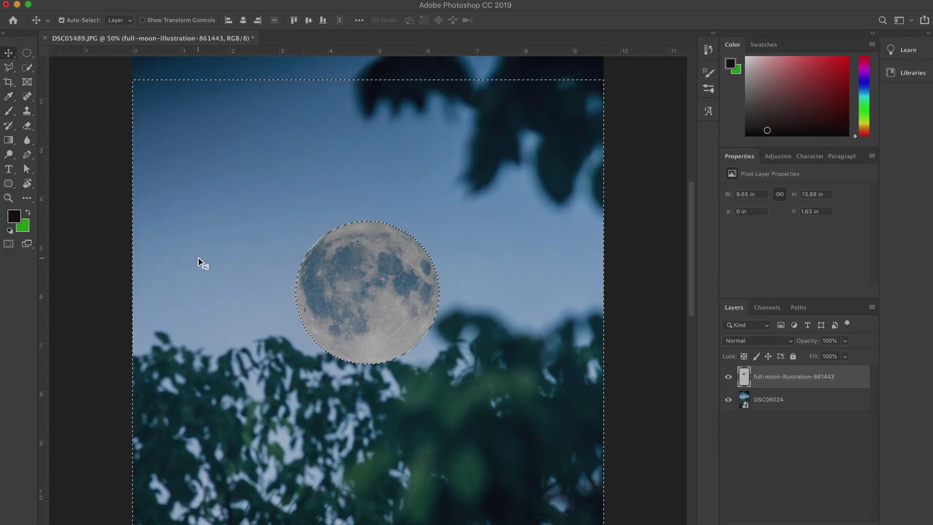
key("super+d")
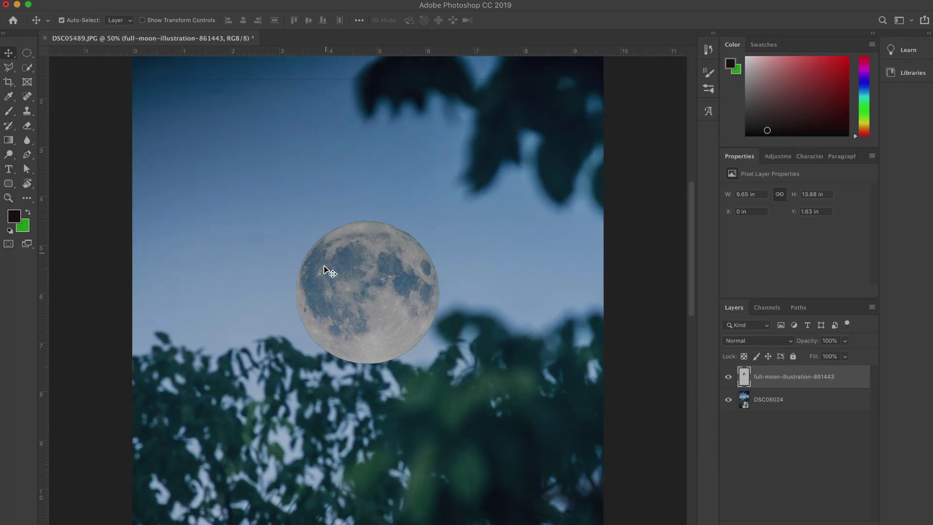
Erase the leftover edge line above the moon on the full-moon layer with a size 250 Eraser
scroll(335, 257, "up", 1)
scroll(335, 256, "up", 1)
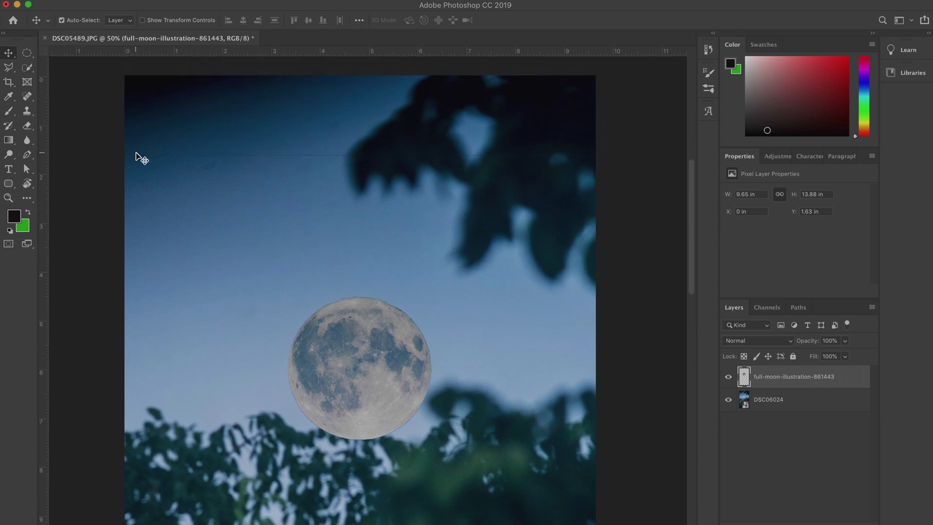
left_click(24, 127)
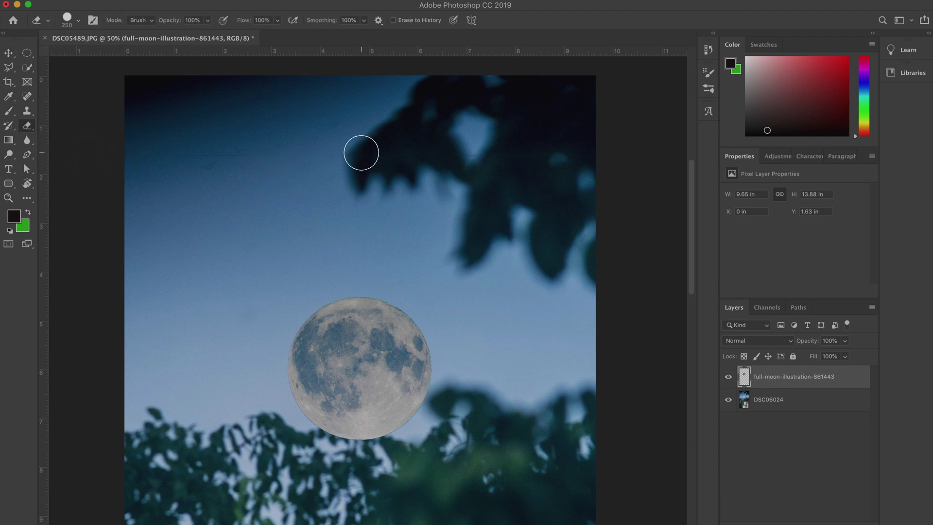
scroll(229, 163, "down", 10)
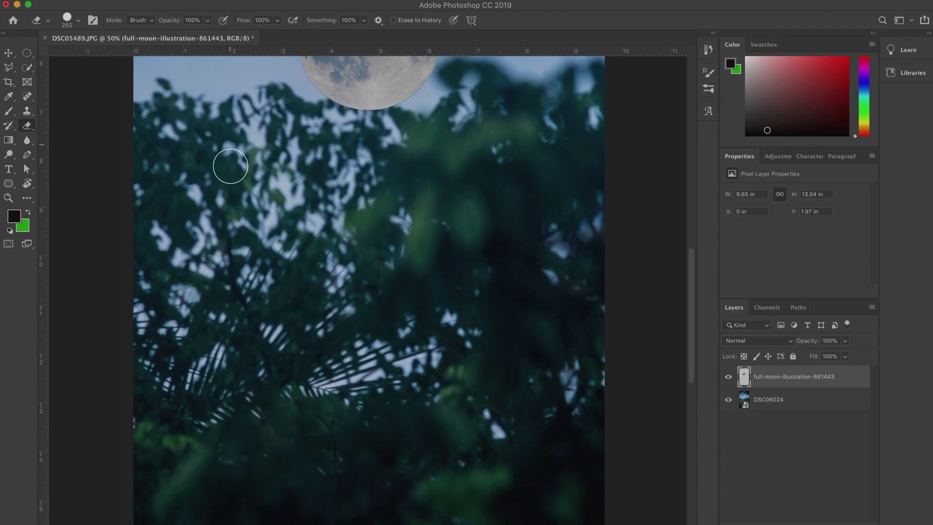
scroll(231, 166, "down", 2)
Scale the cut-out moon layer down to about 78% and move it over the photo's original moon
key("super+minus")
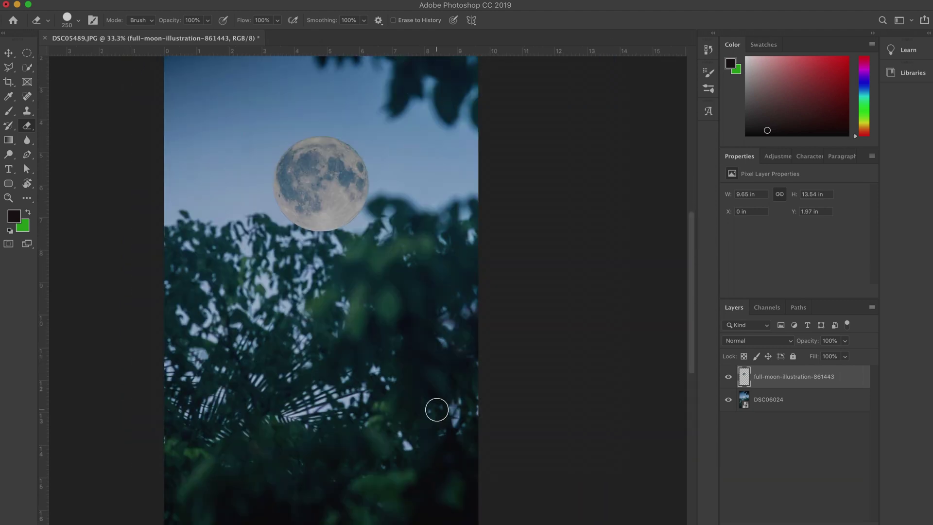
key("super+t")
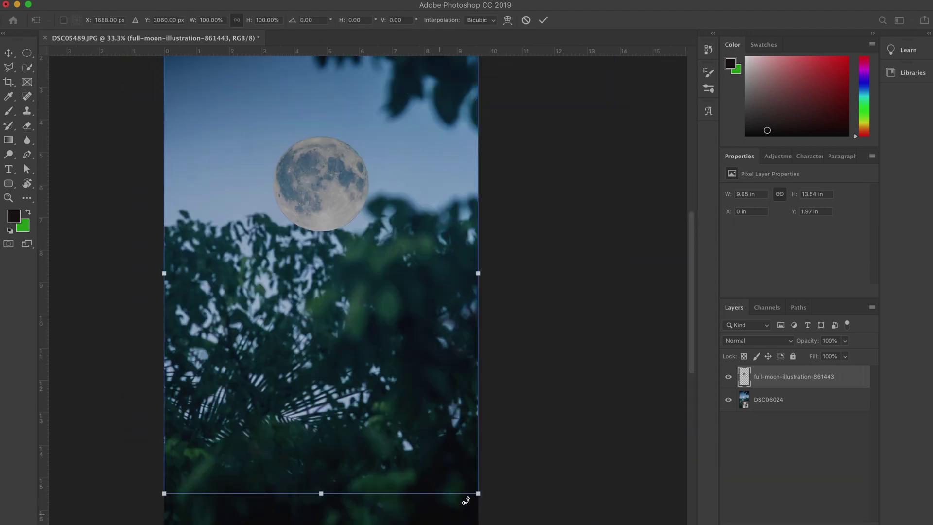
left_click_drag(466, 481, 395, 383)
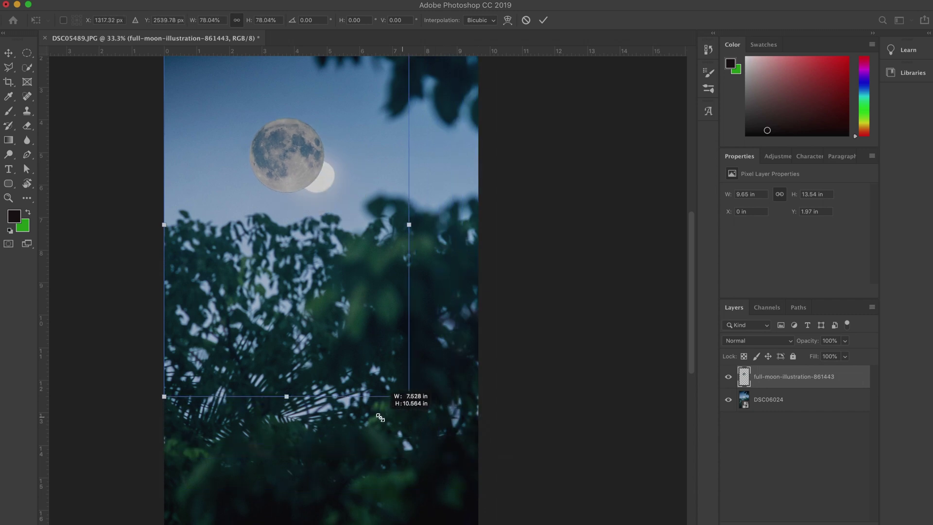
left_click_drag(273, 202, 323, 214)
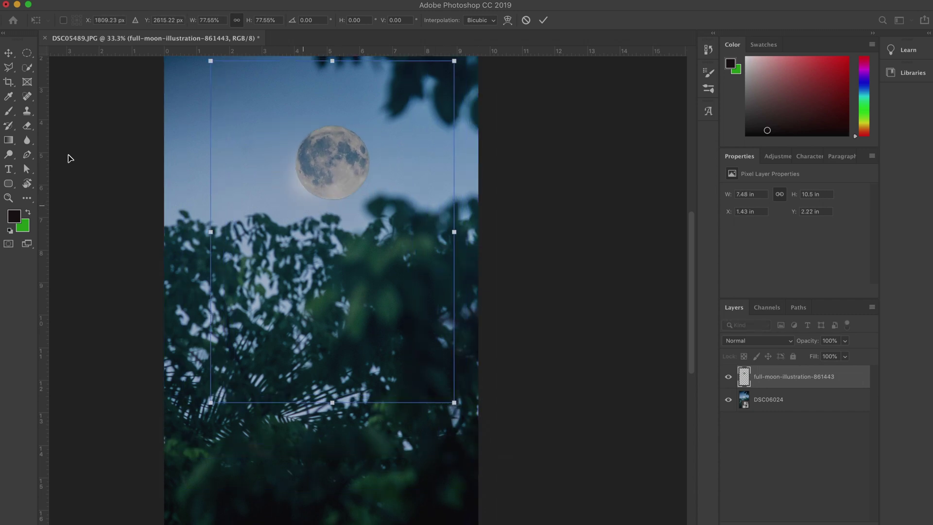
left_click(27, 125)
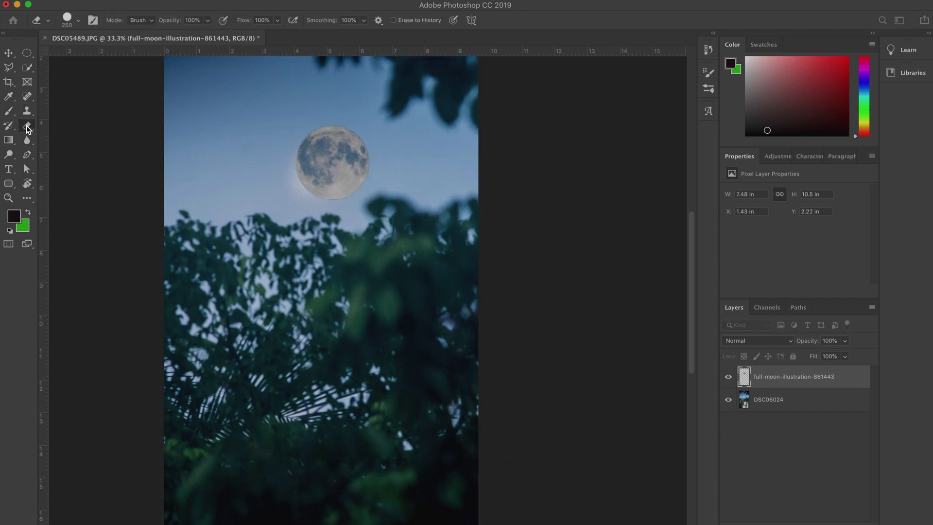
scroll(454, 154, "up", 4)
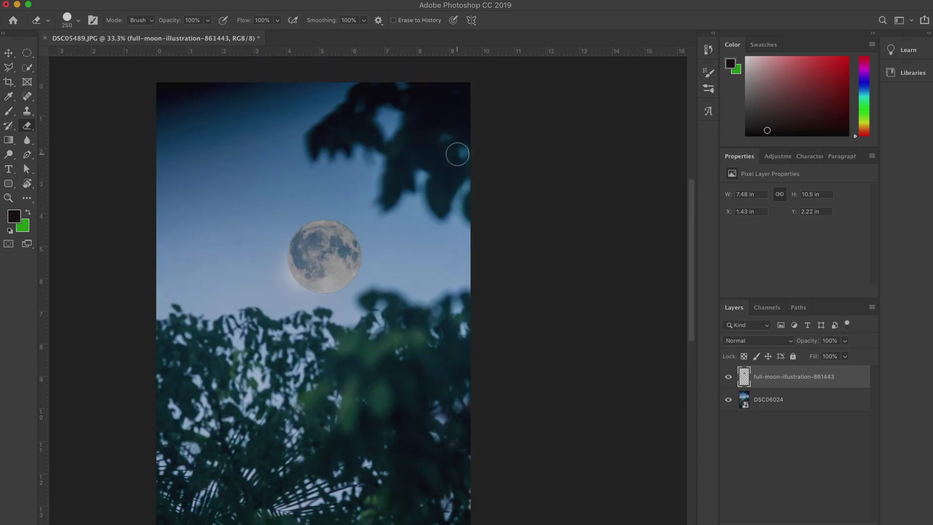
scroll(414, 326, "down", 7)
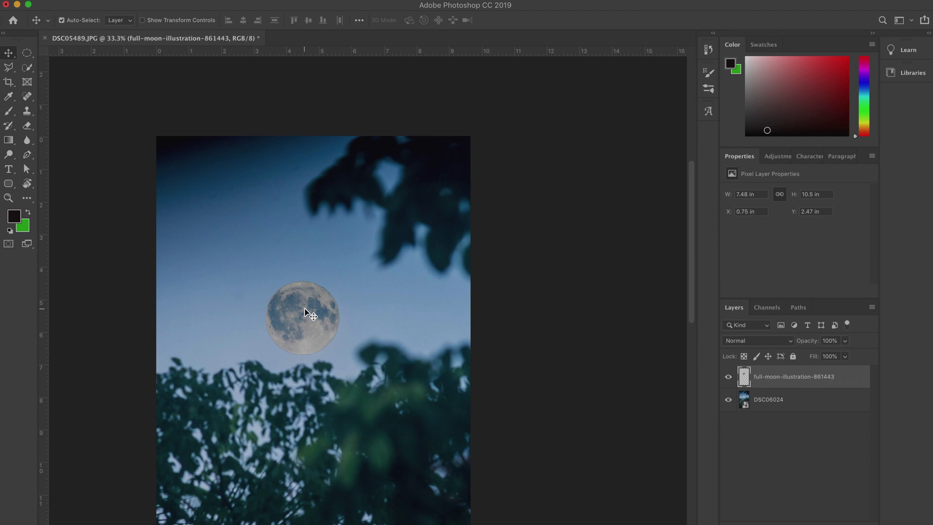
Enlarge the moon layer to about 13.65 × 19.16 in and position it in the sky, covering the original moon
key("super+t")
left_click_drag(424, 217, 604, 79)
left_click_drag(470, 182, 411, 281)
left_click_drag(492, 138, 591, 28)
left_click_drag(394, 216, 364, 291)
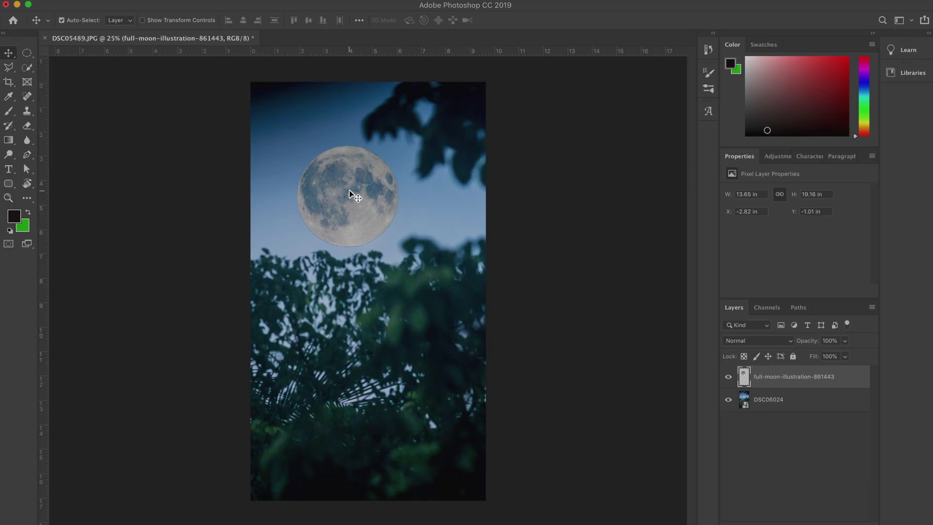
Soften the outer edge of the moon with the Blur tool at size 400 and 100% strength
left_click_drag(27, 140, 61, 138)
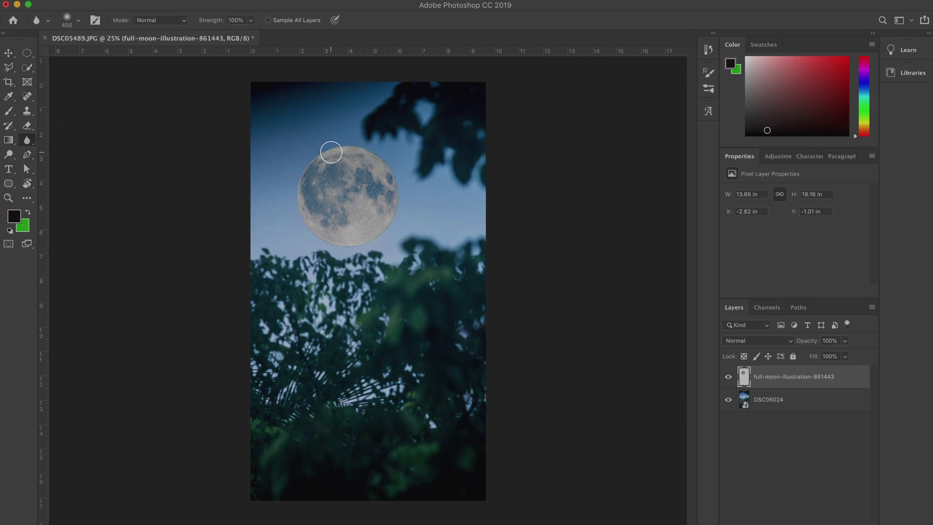
key("super+equal")
scroll(335, 160, "up", 3)
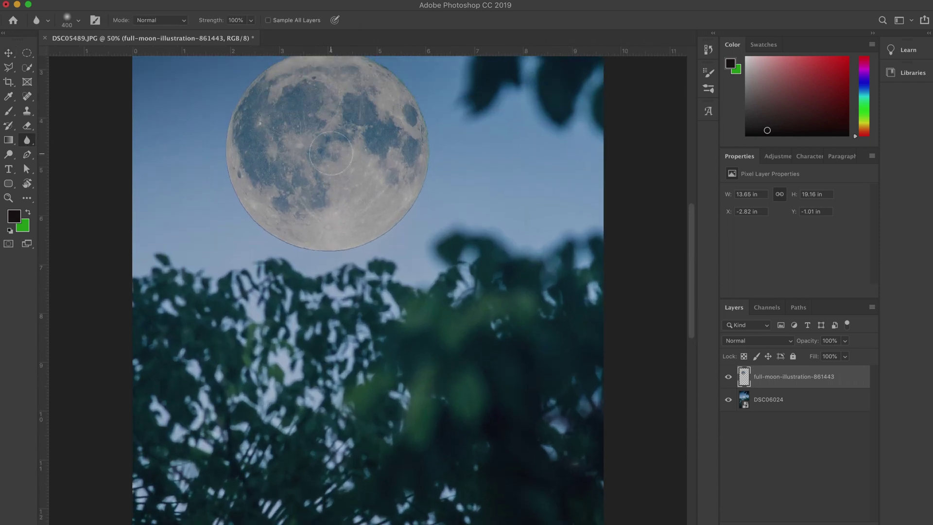
scroll(342, 201, "up", 2)
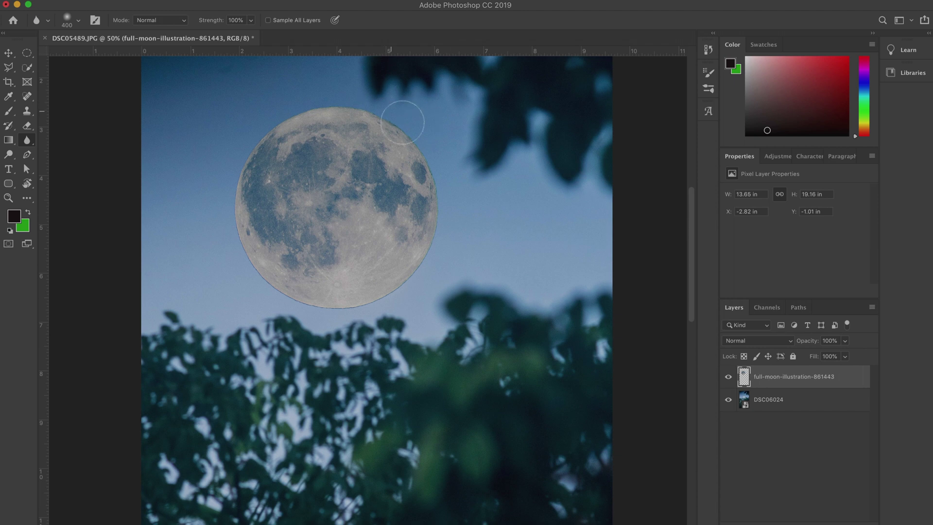
mouse_move(403, 123)
left_mouse_down()
mouse_move(436, 162)
mouse_move(440, 254)
left_mouse_up()
left_click_drag(438, 220, 414, 269)
mouse_move(254, 264)
left_mouse_down()
mouse_move(213, 206)
mouse_move(245, 127)
left_mouse_up()
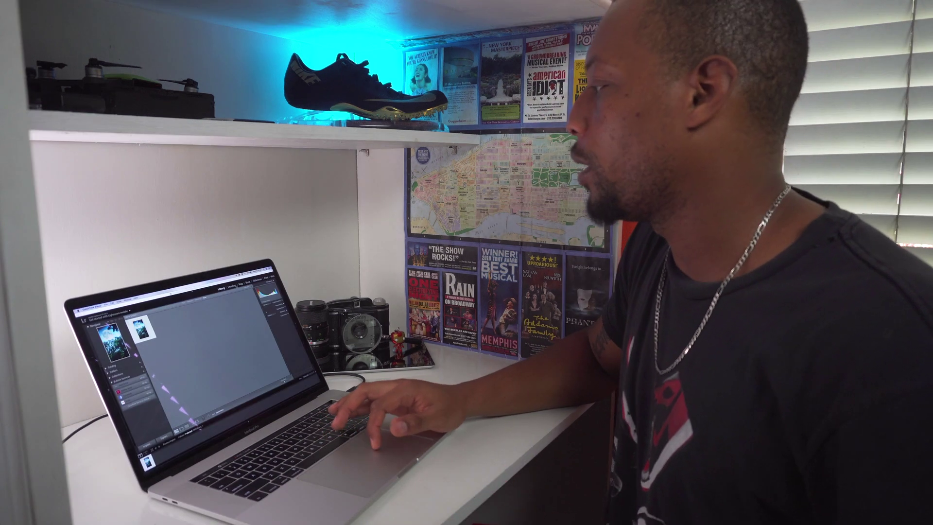
Switch to Lightroom, open MOON.png for developing, and apply a size 23 Adjustment Brush with Exposure −0.91 and Contrast −66 over the moon
key("d")
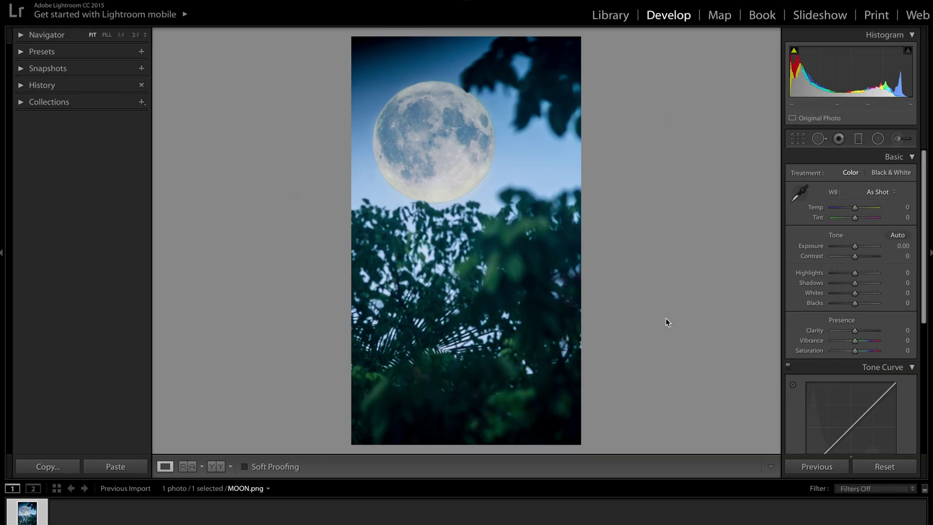
left_click(897, 139)
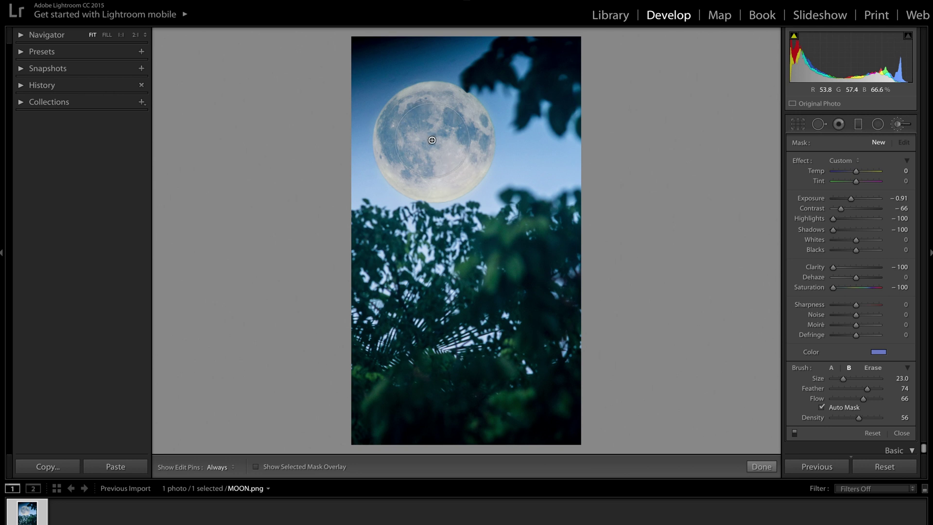
left_click(430, 138)
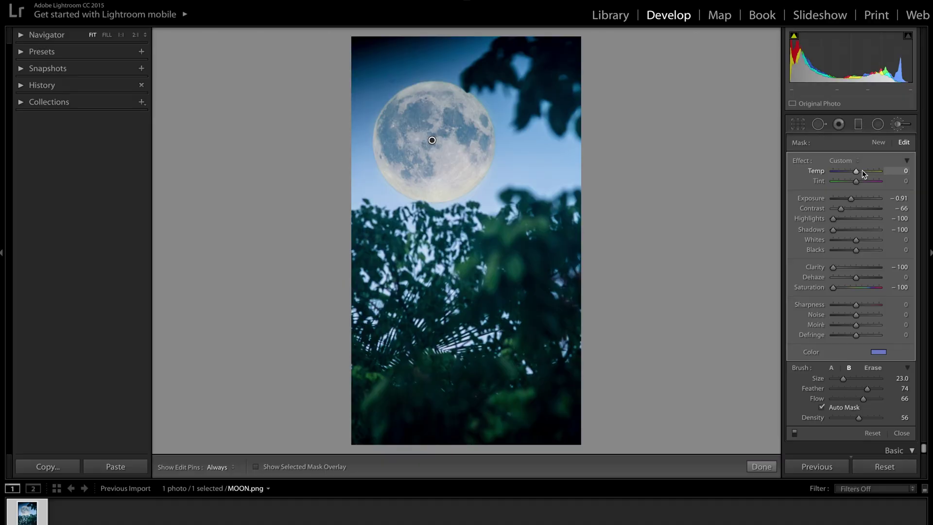
key("k")
Set Temp to +13, Tint +7, Exposure −0.40, Contrast +27, Highlights −2, Shadows +30, Whites −7, Blacks −30 and Clarity +18
left_click_drag(856, 210, 852, 219)
left_click_drag(855, 247, 848, 303)
scroll(855, 311, "down", 1)
left_click_drag(854, 308, 860, 308)
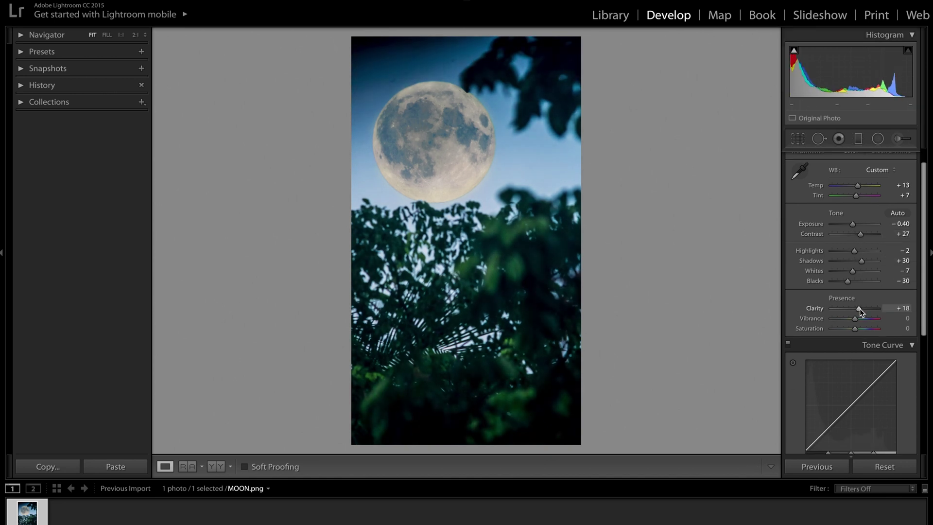
scroll(855, 329, "down", 5)
left_click(853, 348)
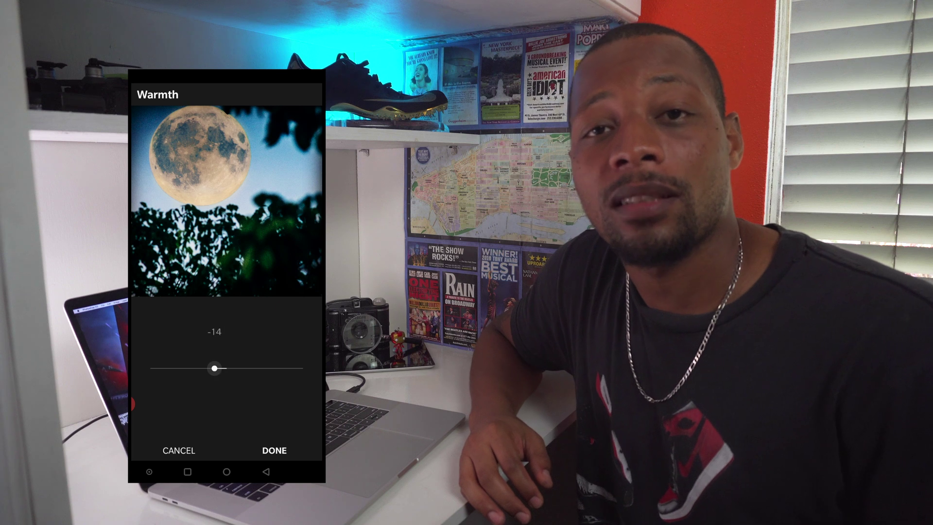
Switch to Instagram's photo editor, increase the moon image's Warmth, and open its Saturation adjustment
left_click_drag(215, 367, 258, 368)
left_click(274, 450)
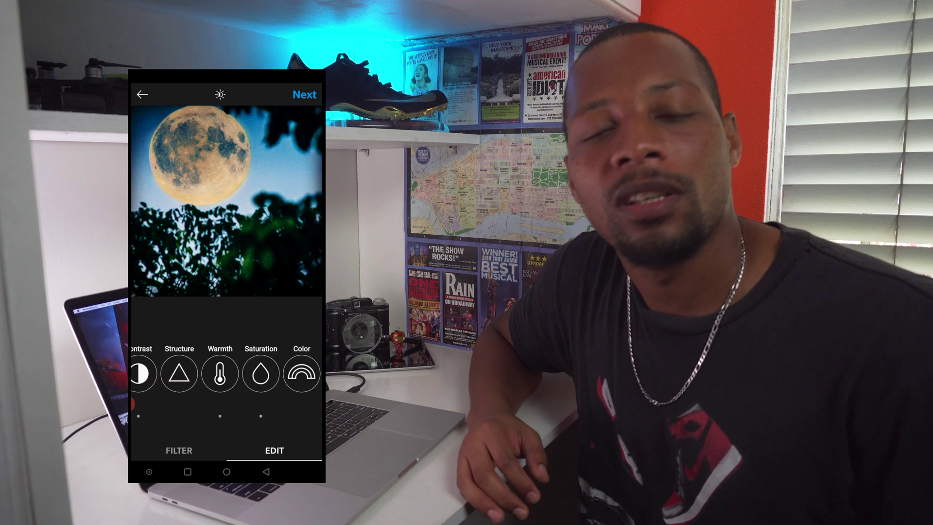
left_click(262, 373)
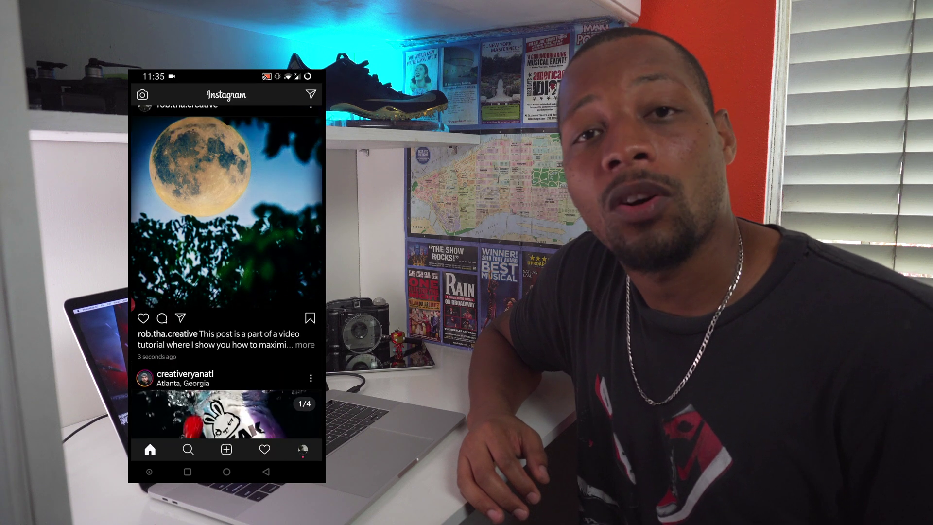